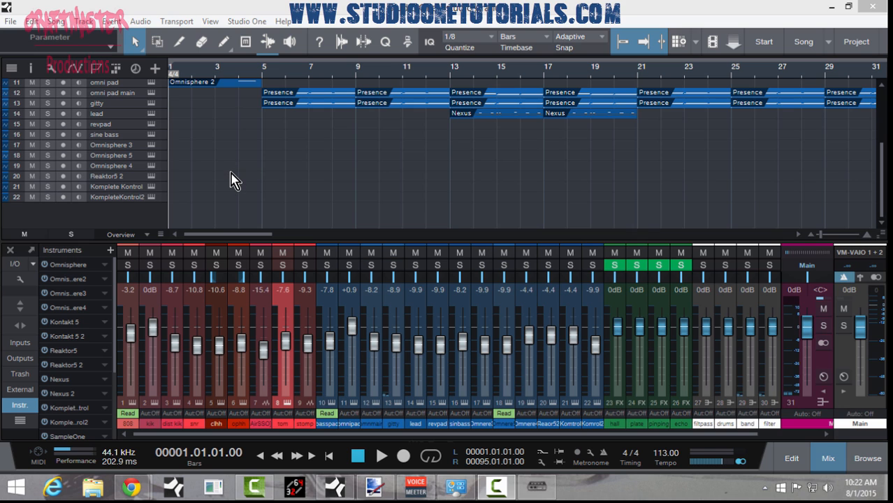
Step: Look through the song's instrument tracks and inspect the drums and band bus channels in the mixer
scroll(234, 180, up, 5)
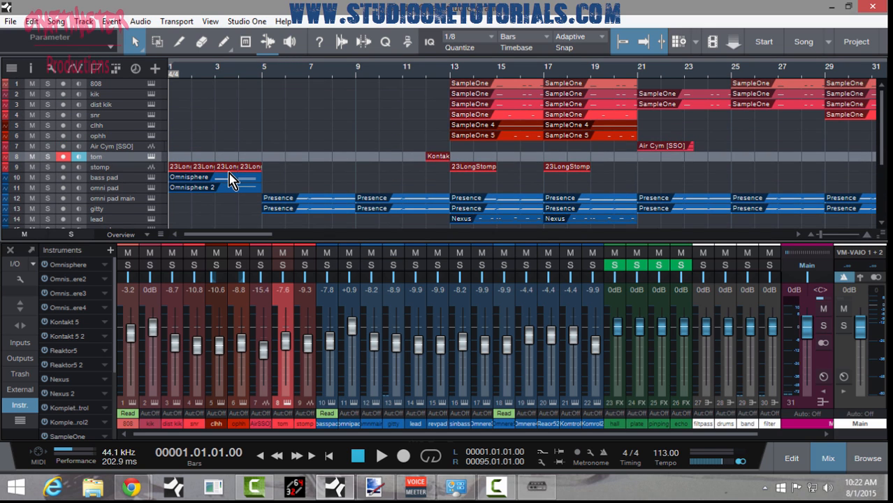
scroll(233, 181, down, 2)
scroll(24, 152, down, 2)
click(32, 149)
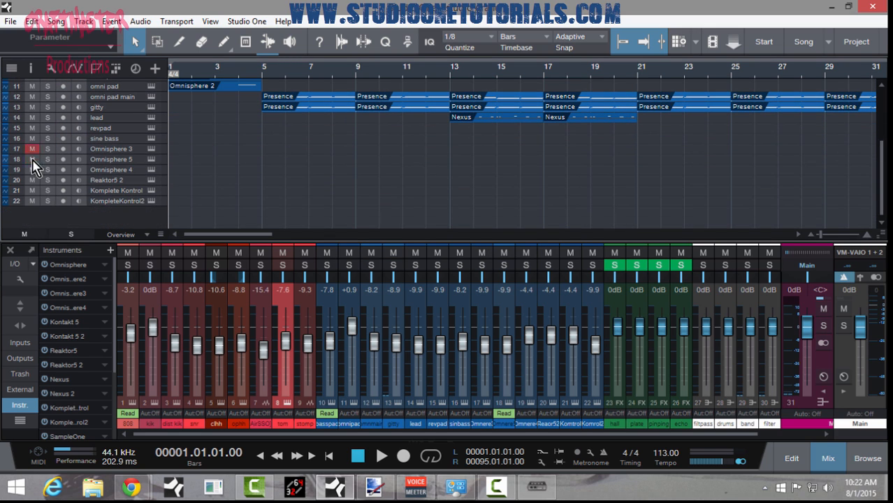
scroll(148, 203, up, 5)
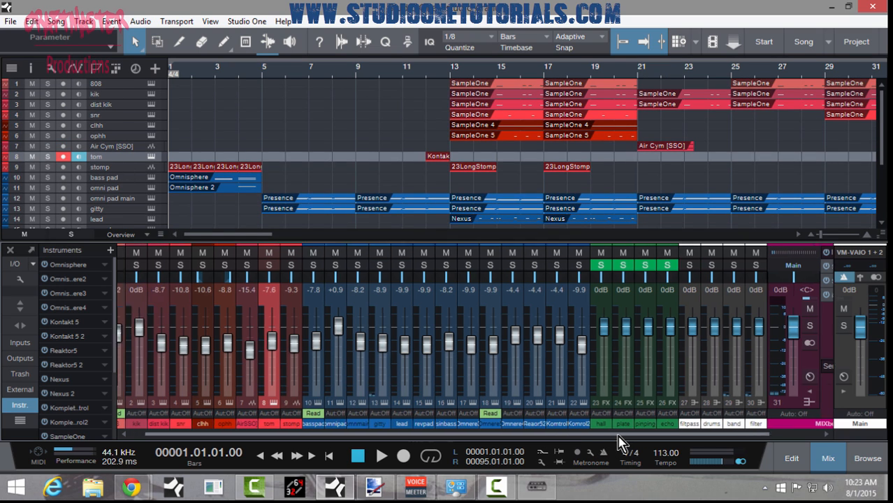
scroll(618, 437, right, 3)
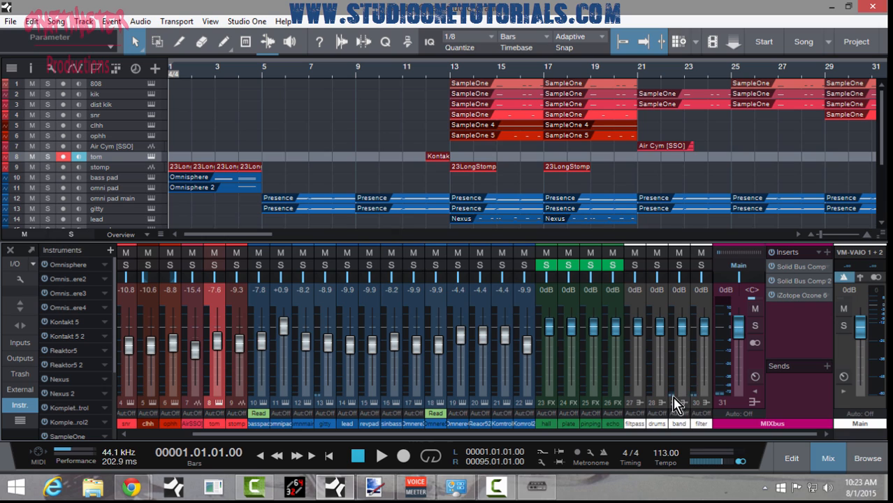
click(689, 406)
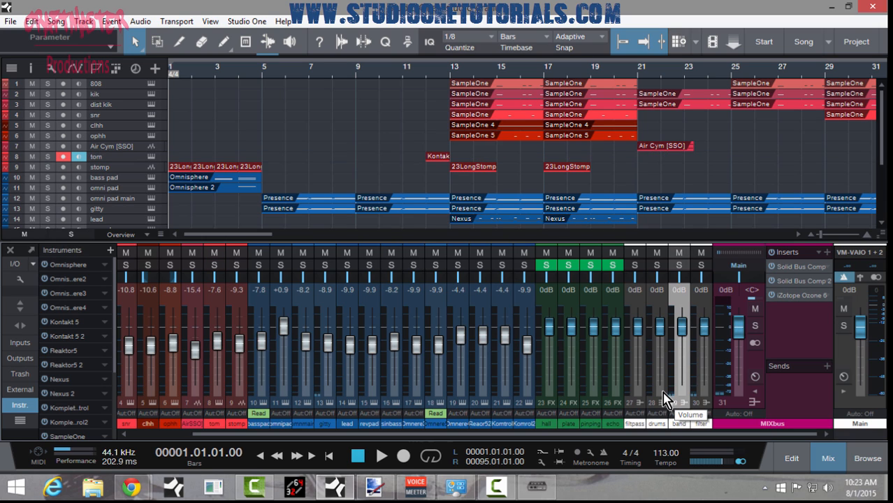
click(663, 400)
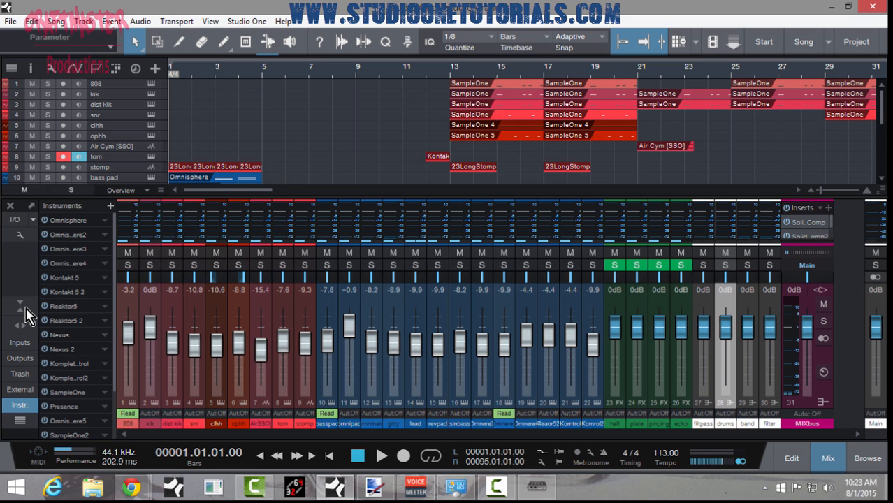
Step: Switch the mixer to wide channel strips and check the output routing of the drum, band and effects channels
click(21, 325)
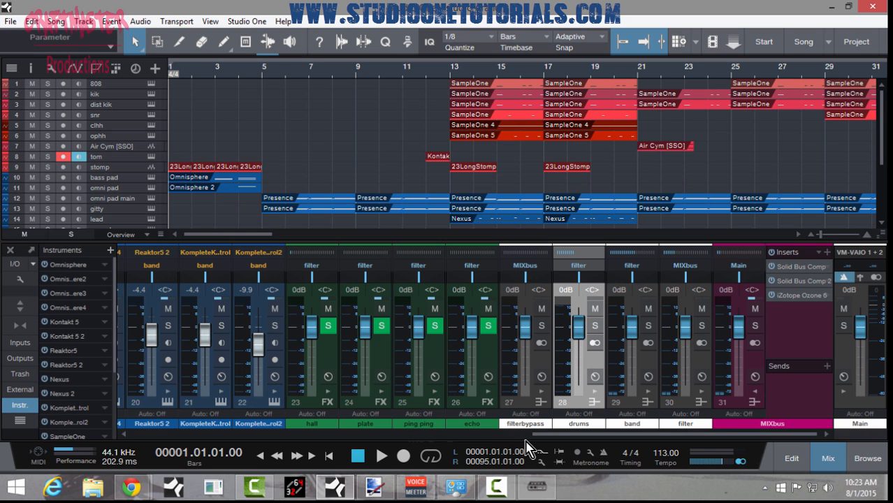
drag(534, 435, 126, 439)
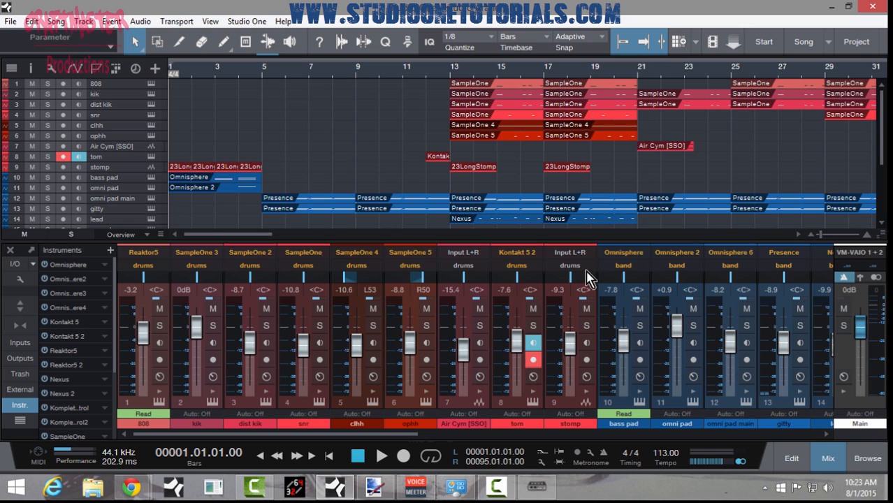
drag(379, 439, 558, 435)
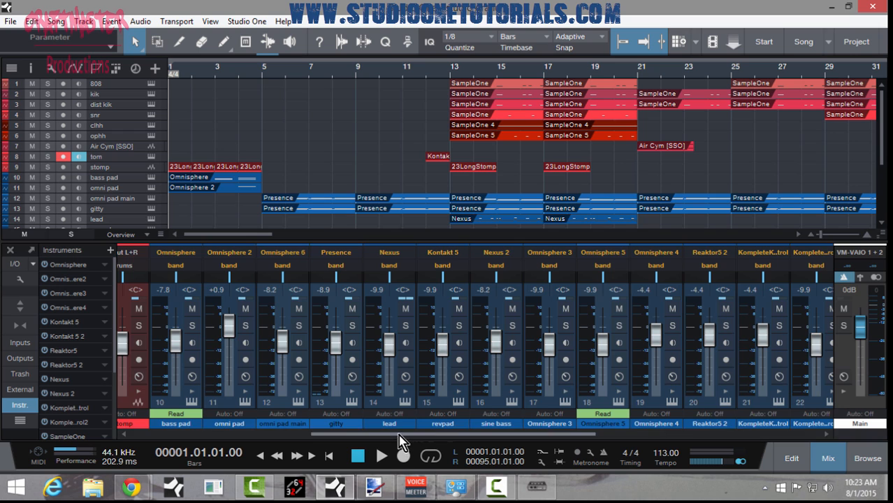
drag(399, 436, 707, 434)
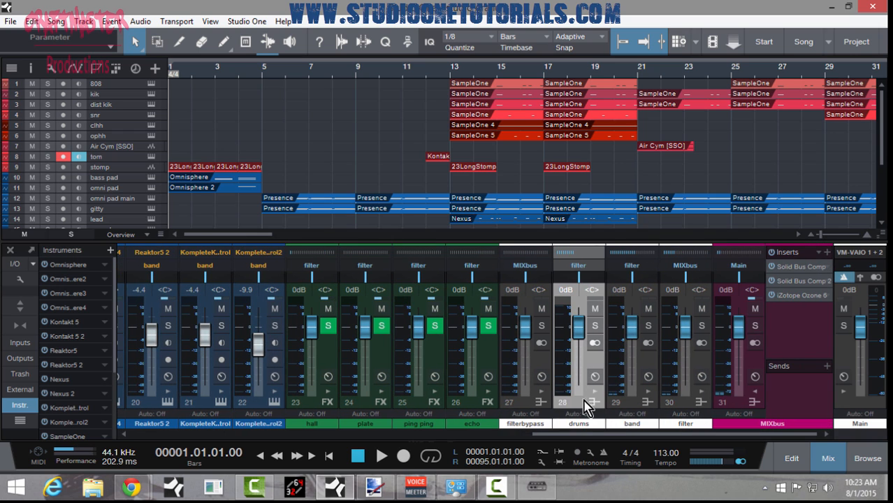
Step: Check the drums and band buses' routing into the filter bus, and expand the filter bus to show its inserts and sends
click(636, 372)
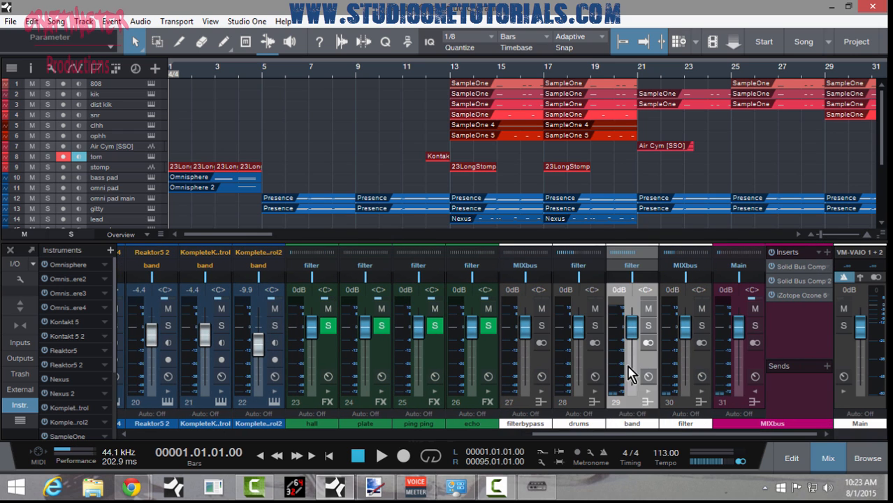
click(595, 368)
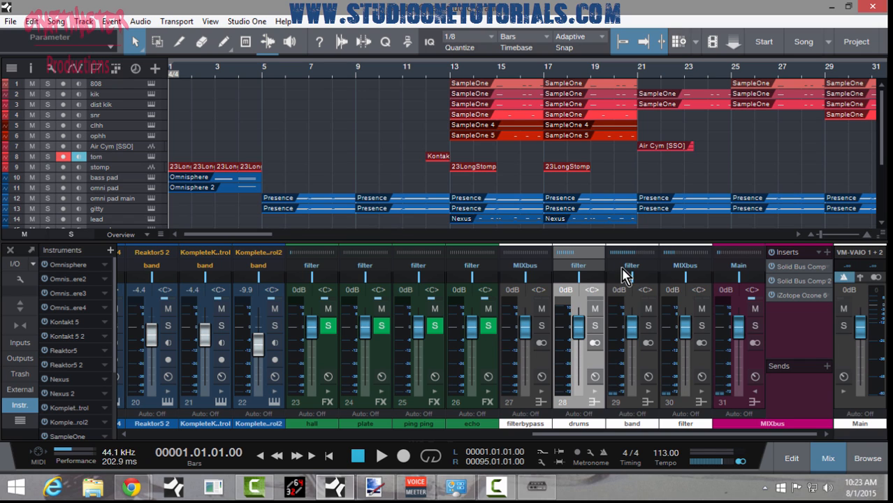
click(699, 367)
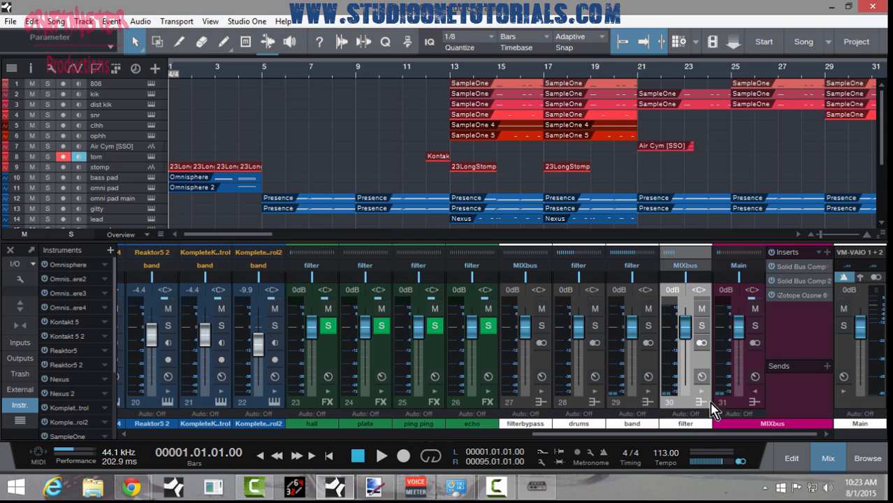
click(701, 391)
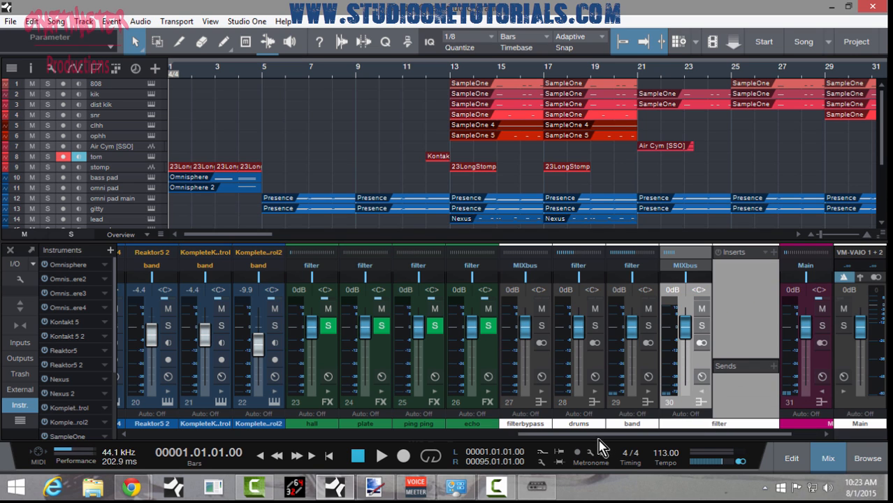
drag(675, 434, 703, 440)
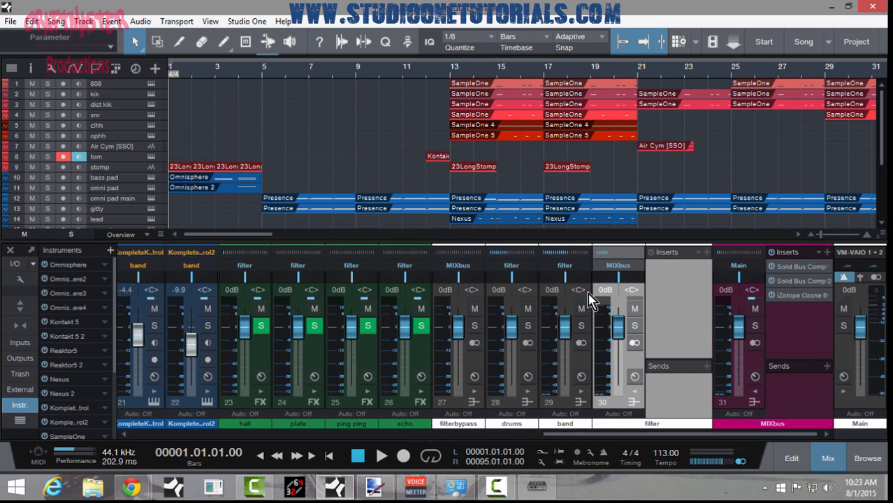
click(636, 311)
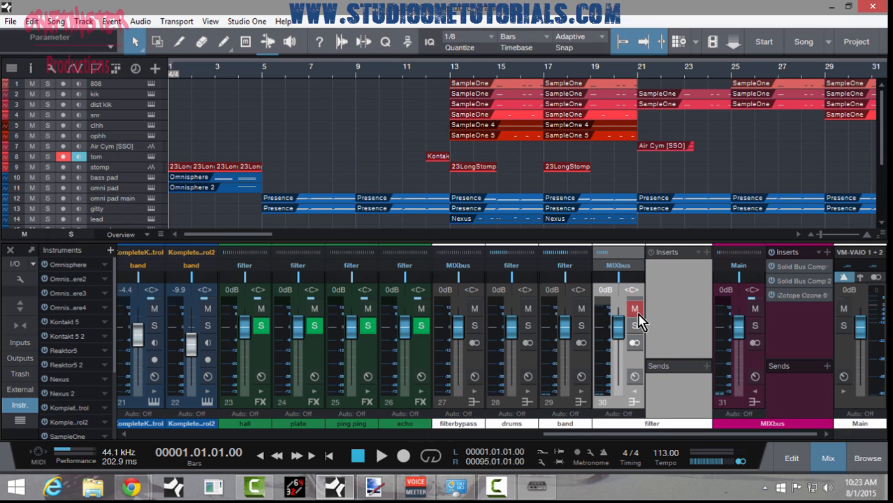
click(636, 311)
Step: Place the playback cursor at the start of bar 5
click(269, 77)
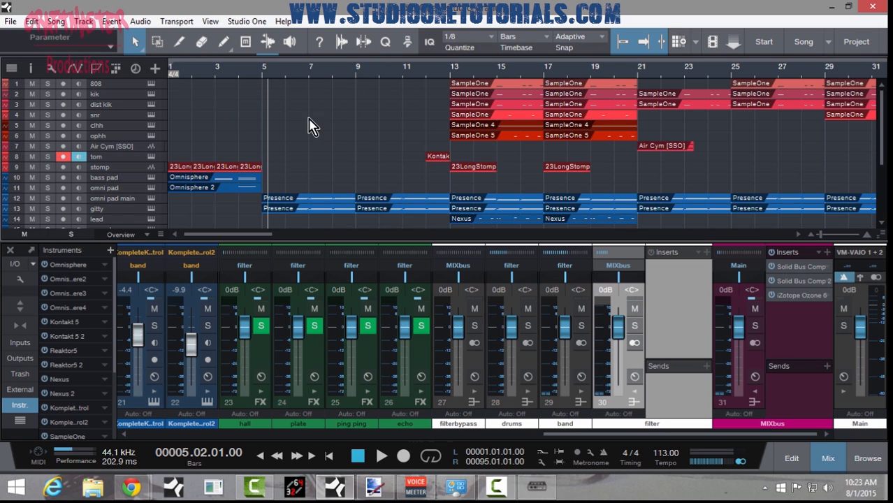
click(262, 81)
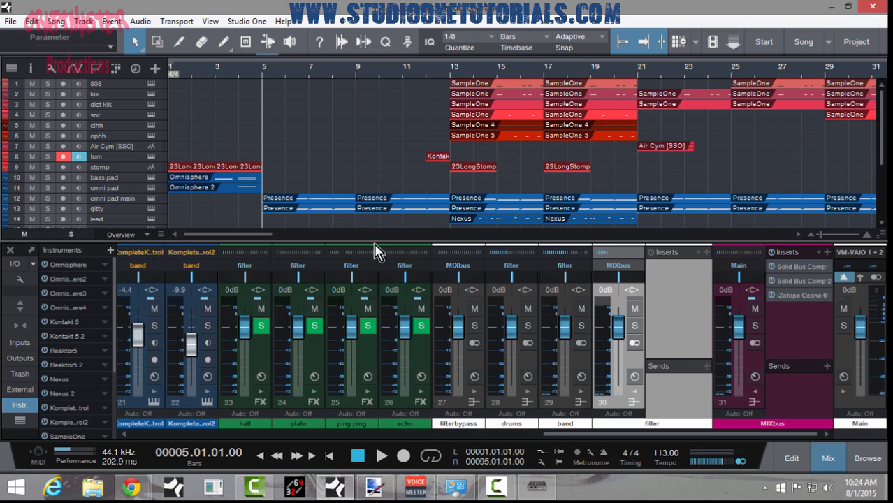
Step: Insert a Pro EQ on the filter bus
click(707, 252)
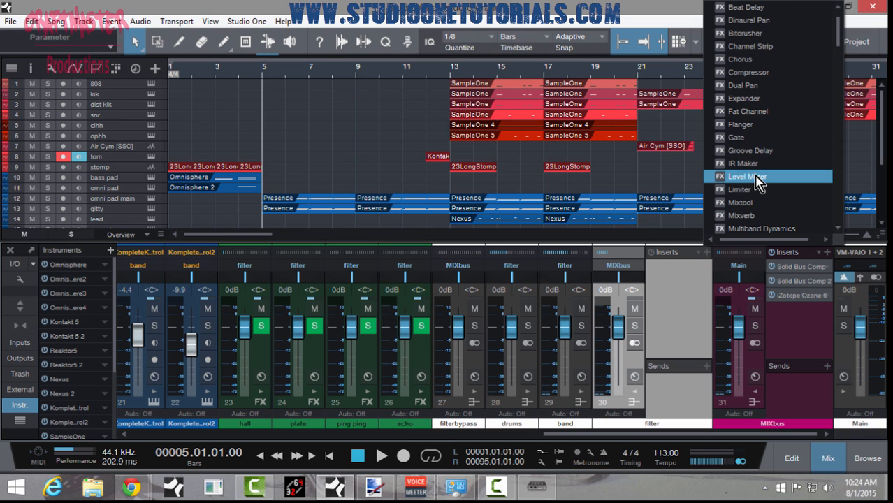
scroll(758, 183, down, 3)
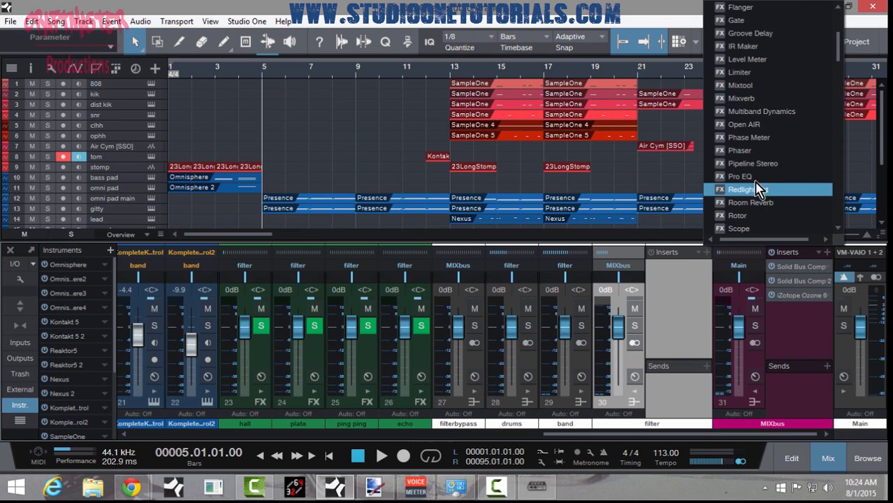
click(741, 178)
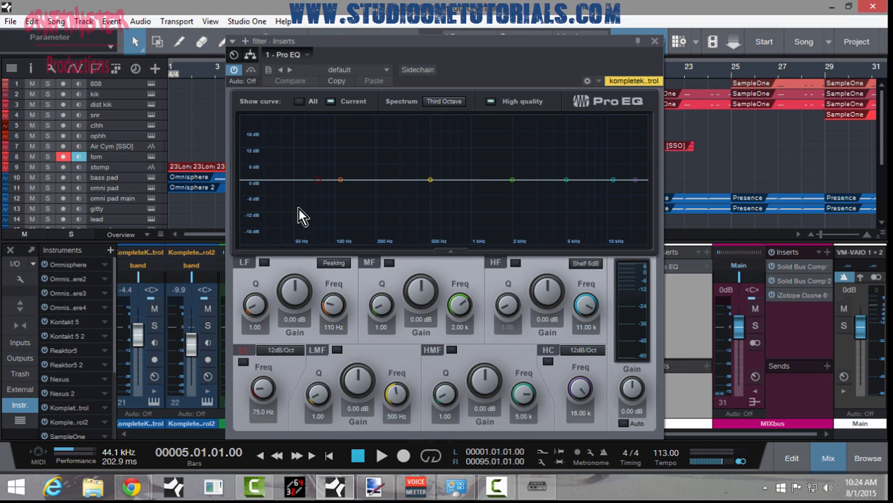
drag(420, 44, 400, 64)
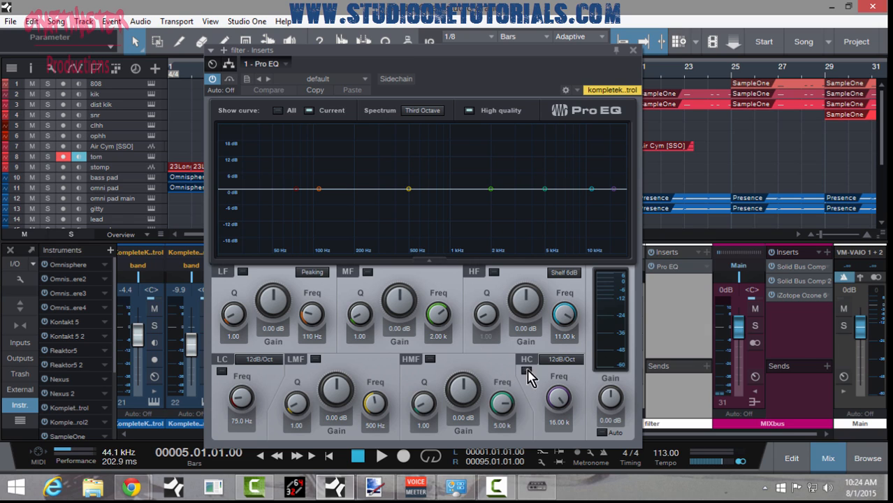
Step: Enable the high-cut (HC) filter in the Pro EQ and create an automation track for its HC-Frequency
right_click(559, 402)
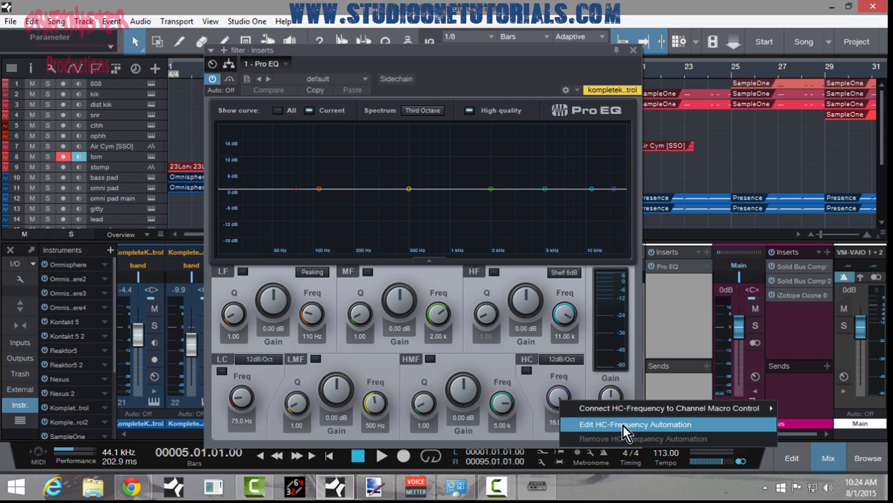
click(564, 387)
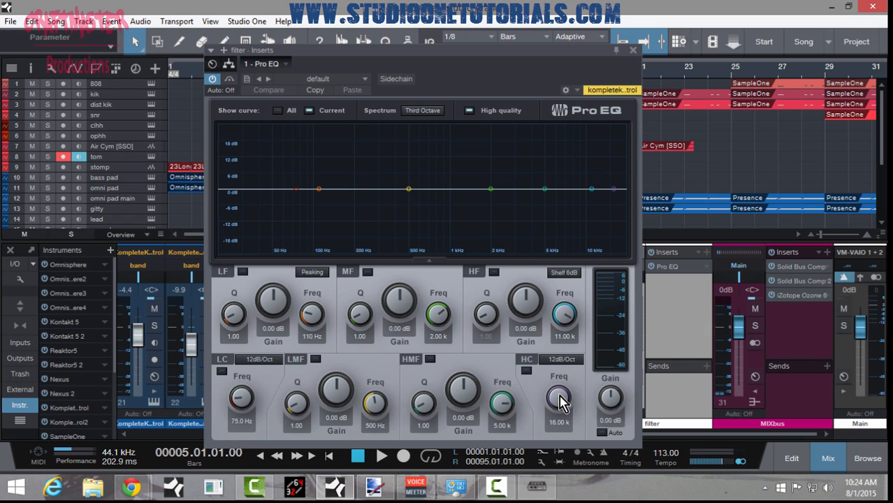
click(527, 371)
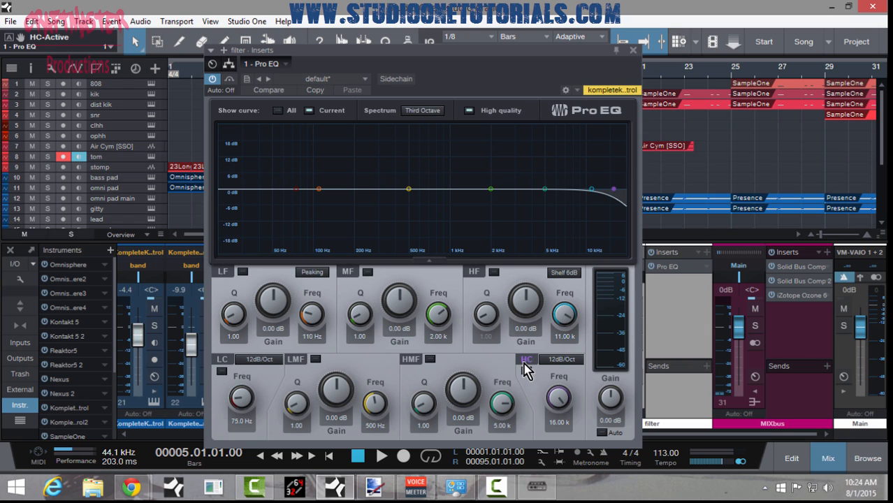
right_click(557, 396)
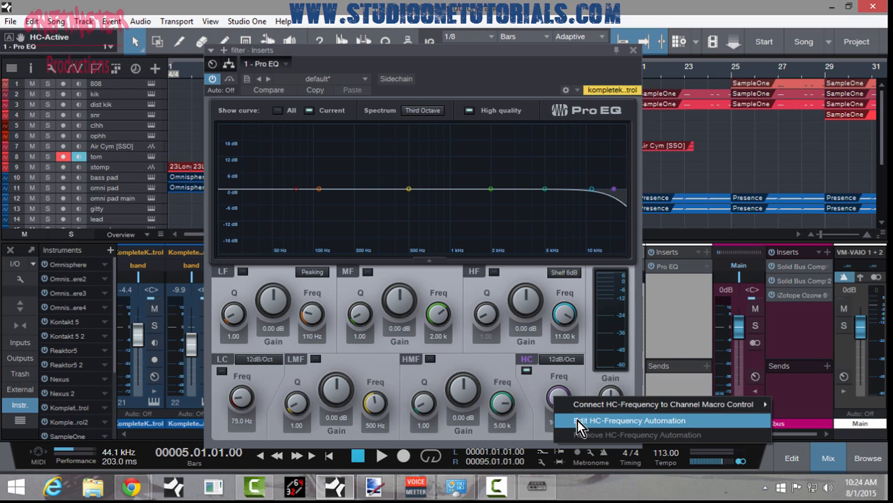
click(646, 421)
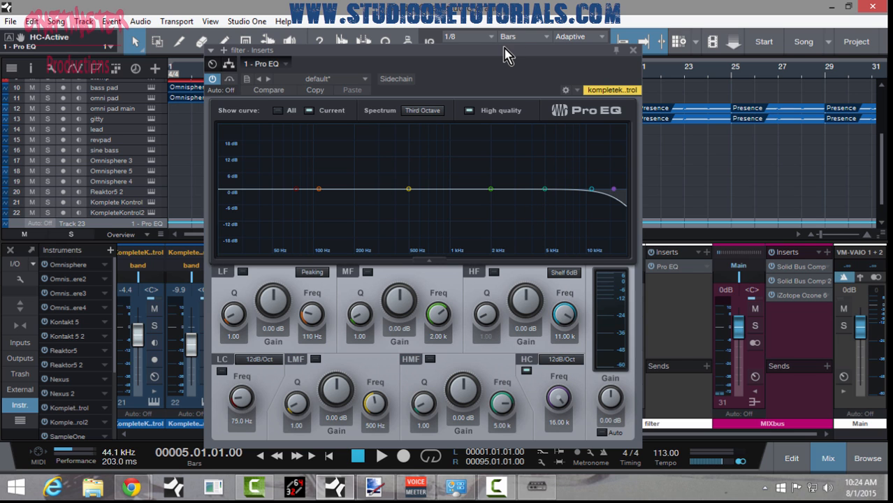
Step: Move the Pro EQ window clear of the arrangement and make the HC-Frequency automation track taller
drag(509, 53, 574, 255)
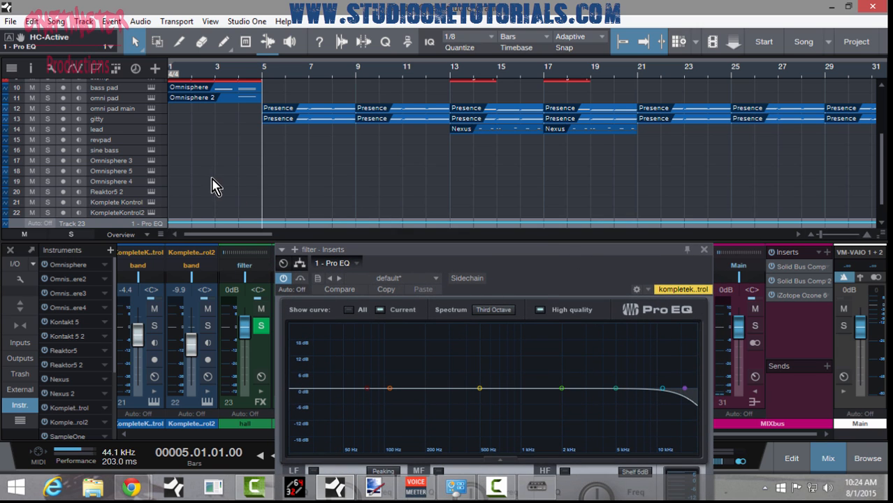
scroll(210, 181, down, 2)
drag(113, 218, 114, 243)
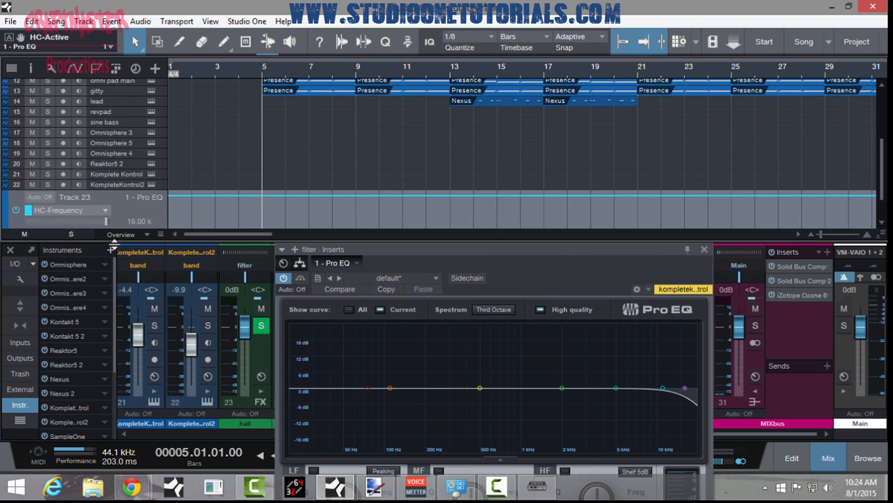
scroll(255, 168, down, 3)
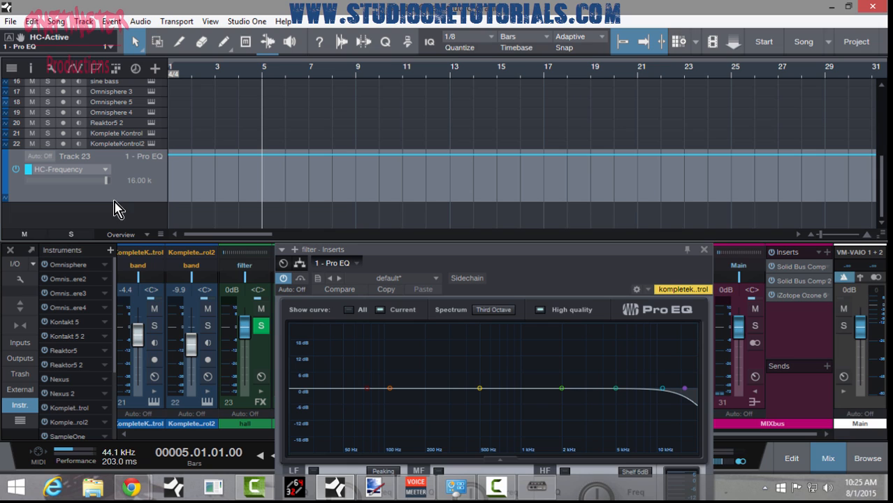
scroll(238, 183, down, 2)
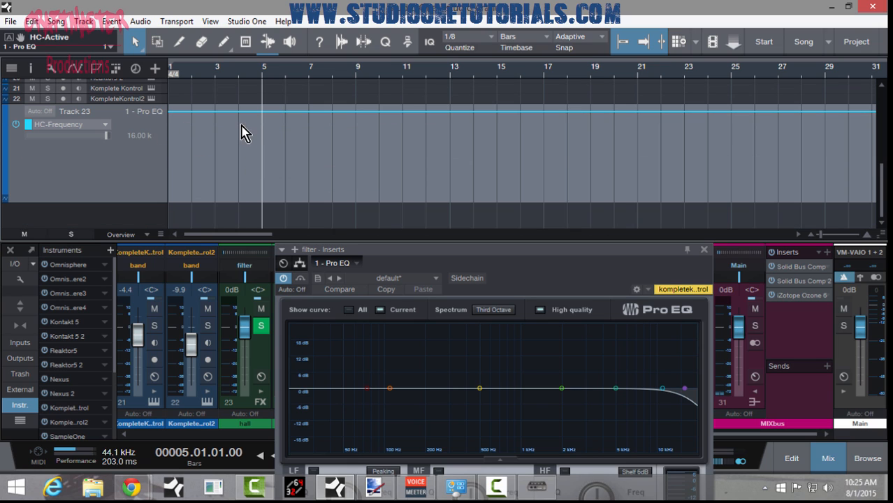
Step: Add an HC-Frequency automation point at bar 1, lower it to about 8.64 k, and reposition the Pro EQ window to show its knobs
click(172, 114)
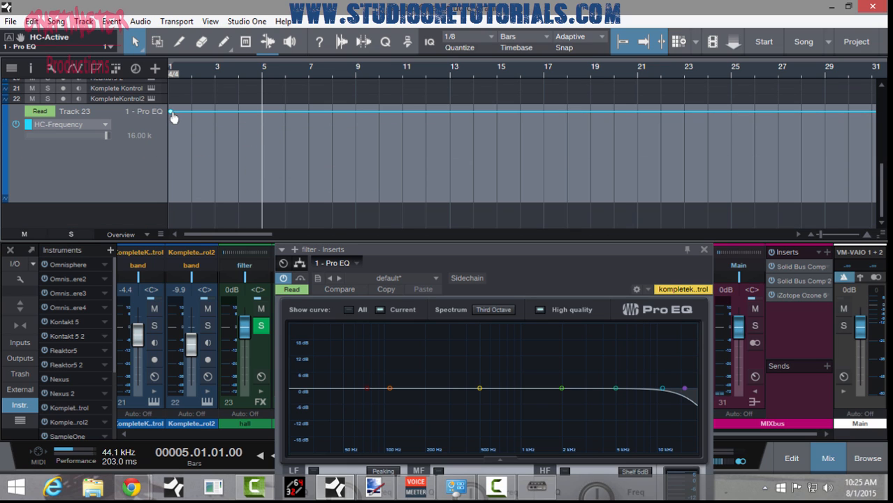
mouse_move(172, 116)
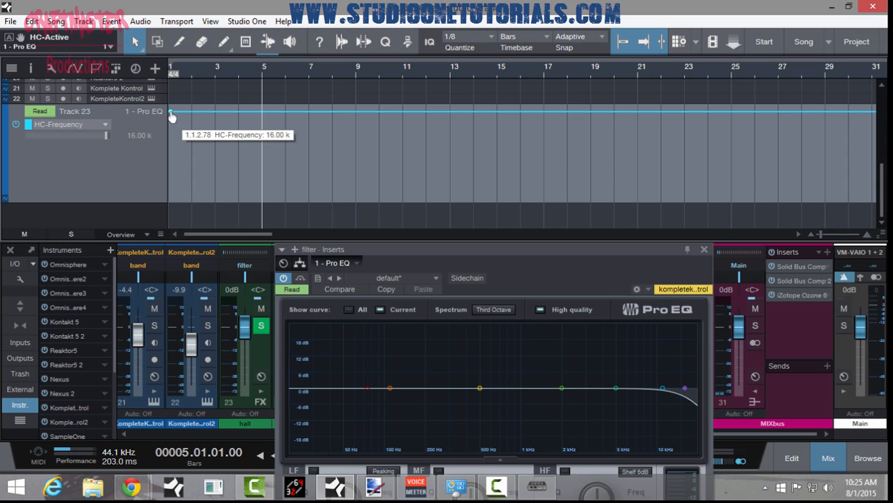
mouse_move(172, 116)
mouse_down()
mouse_move(169, 139)
mouse_move(171, 124)
mouse_up()
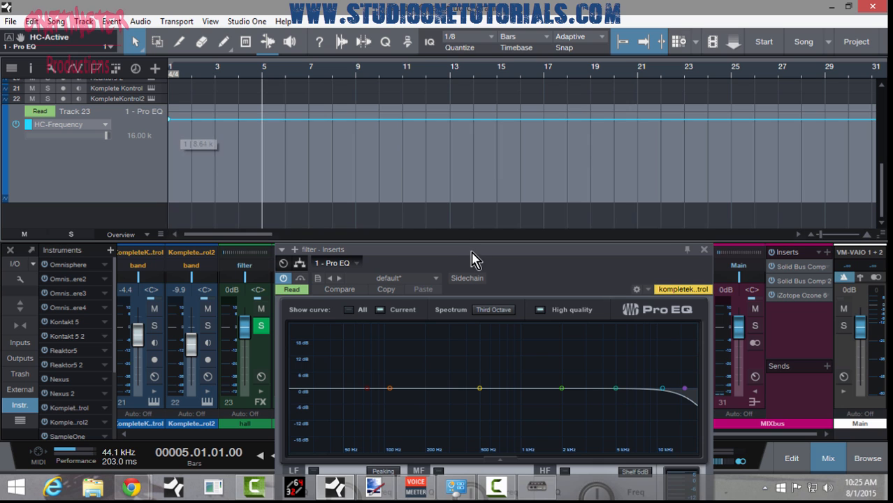
drag(472, 260, 437, 92)
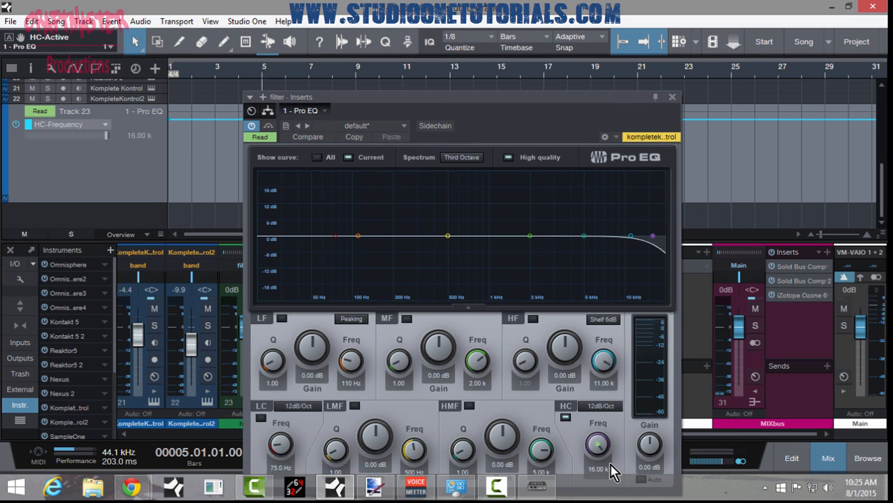
Step: Set the Pro EQ's high-cut slope to 48dB/Oct and raise the HC-Frequency automation point at bar 1 to 20.00 k
click(566, 418)
click(566, 418)
click(601, 407)
click(618, 394)
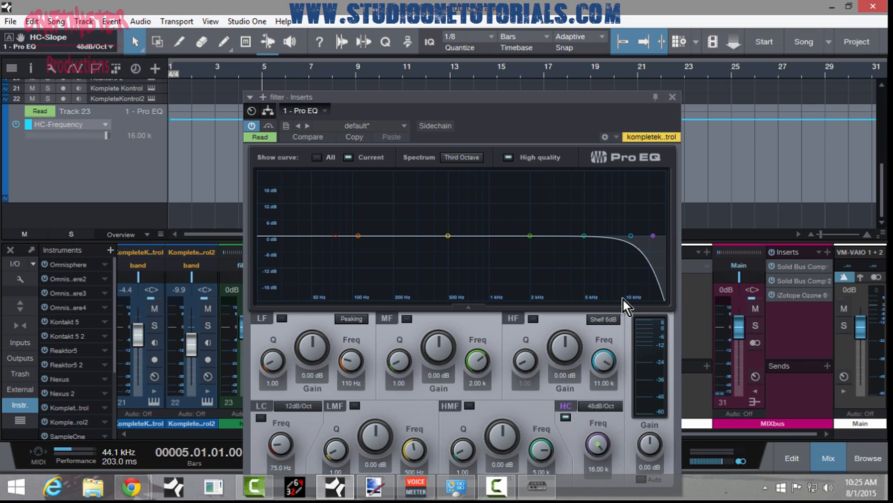
drag(577, 104, 576, 140)
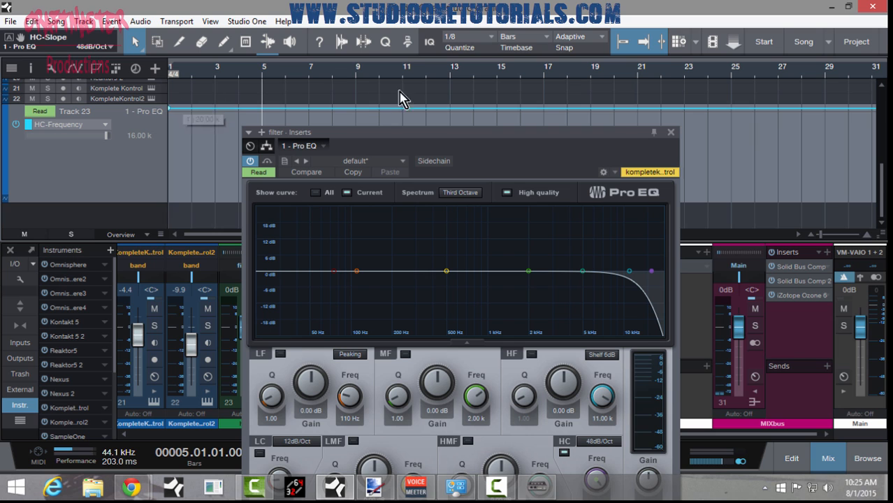
drag(380, 134, 423, 169)
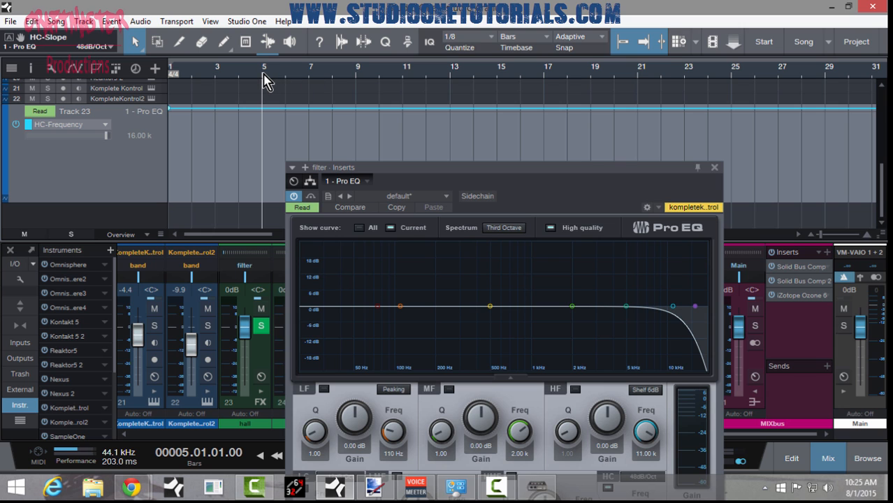
Step: Play the song from bar 5 with a wider view of the timeline, keeping the Pro EQ window clear of the automation lane
key(space)
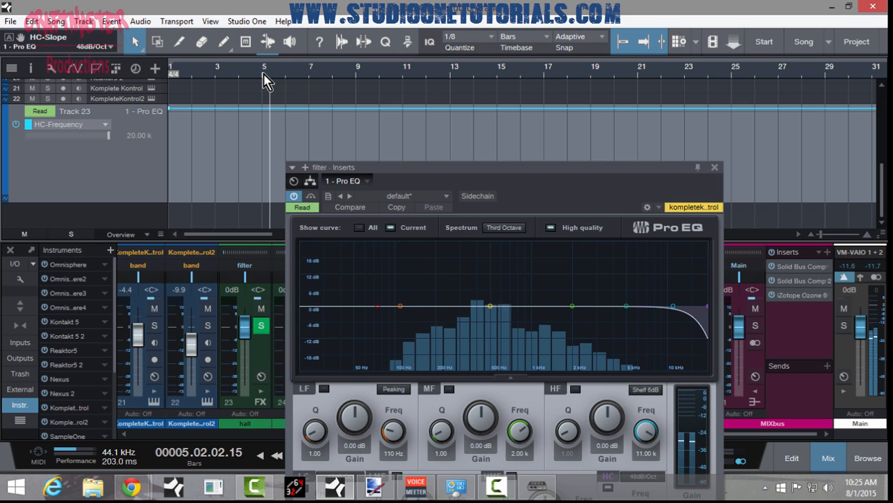
scroll(296, 70, down, 4)
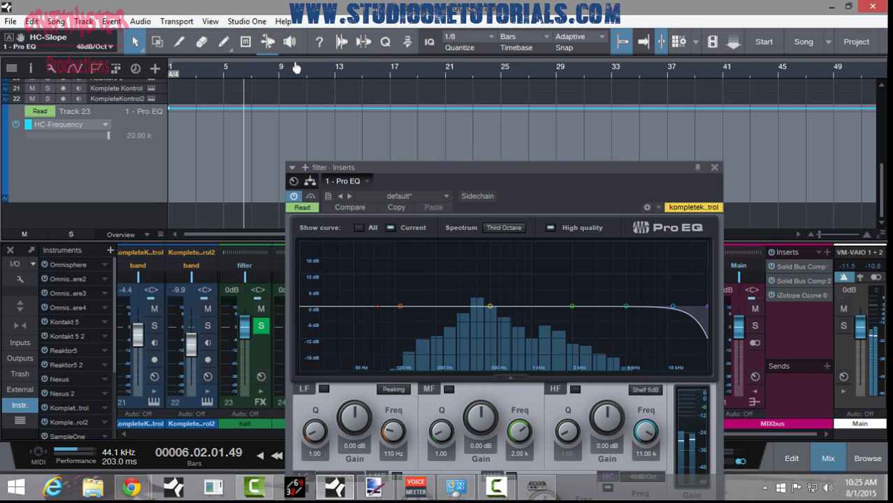
scroll(296, 68, down, 2)
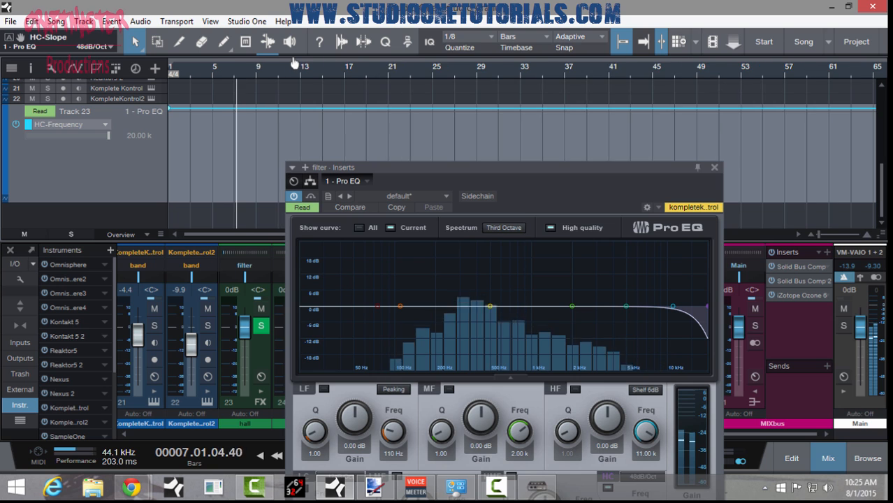
scroll(293, 66, down, 2)
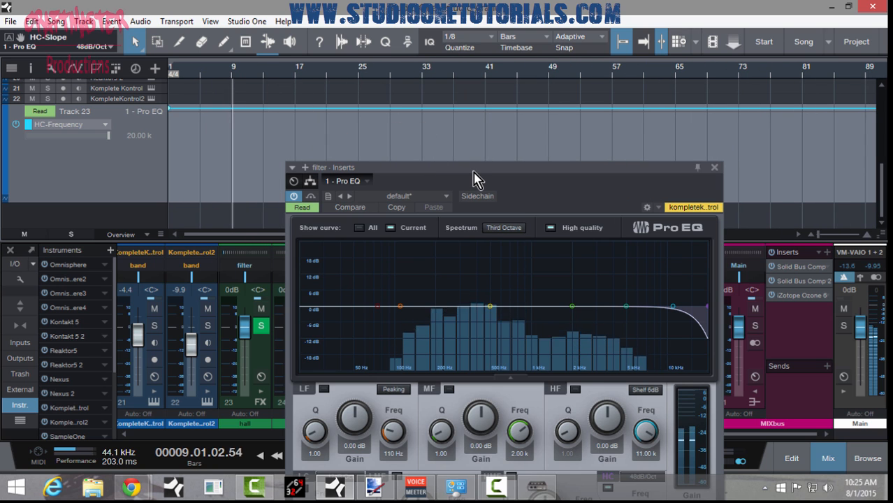
drag(475, 180, 460, 242)
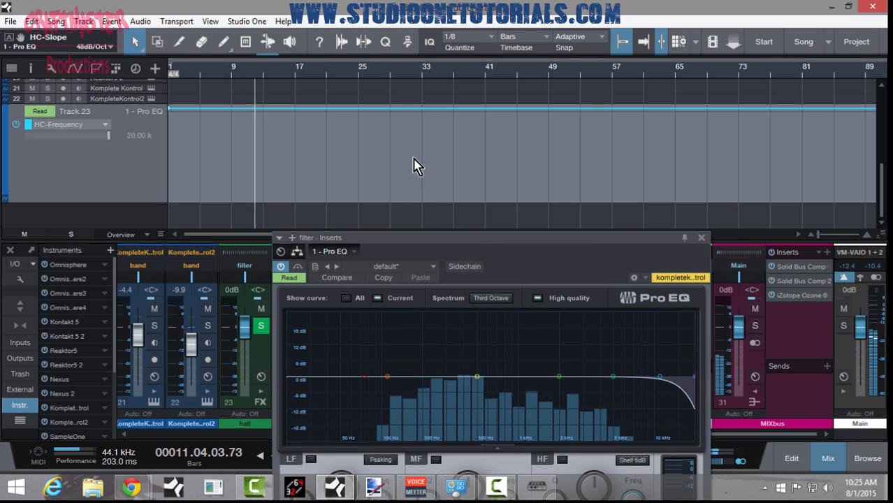
Step: Move the HC-Frequency automation track directly below the ophh track and rename it Drake Filter
scroll(422, 167, up, 8)
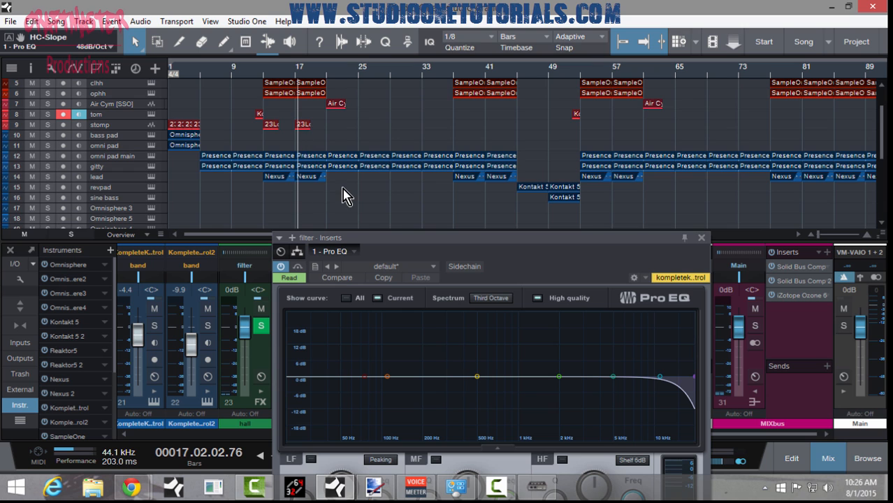
scroll(347, 195, down, 3)
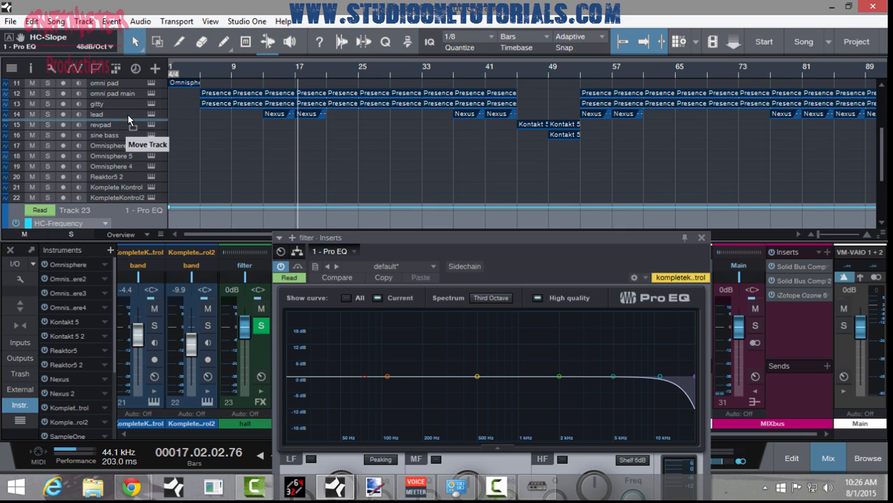
scroll(122, 136, up, 3)
drag(129, 52, 132, 114)
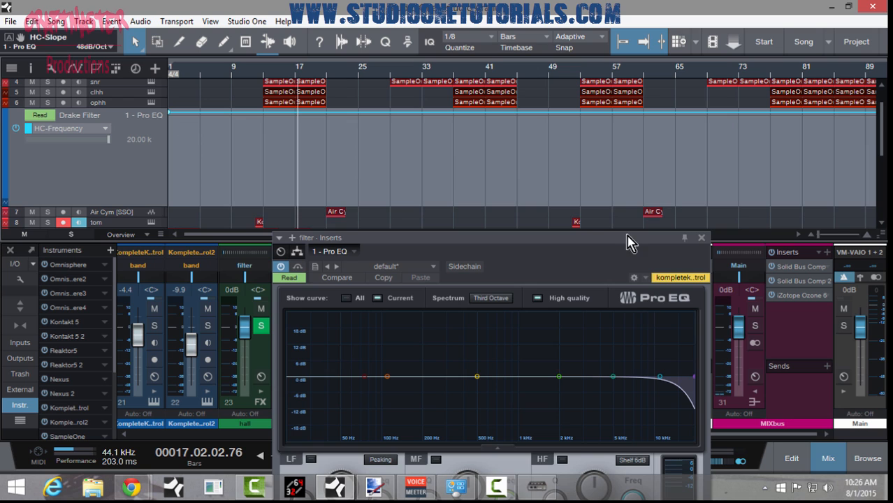
Step: Add HC-Frequency automation points at bars 17 and 21, and lower the bar 17 point to about 519 Hz for a rising sweep
drag(626, 236, 585, 157)
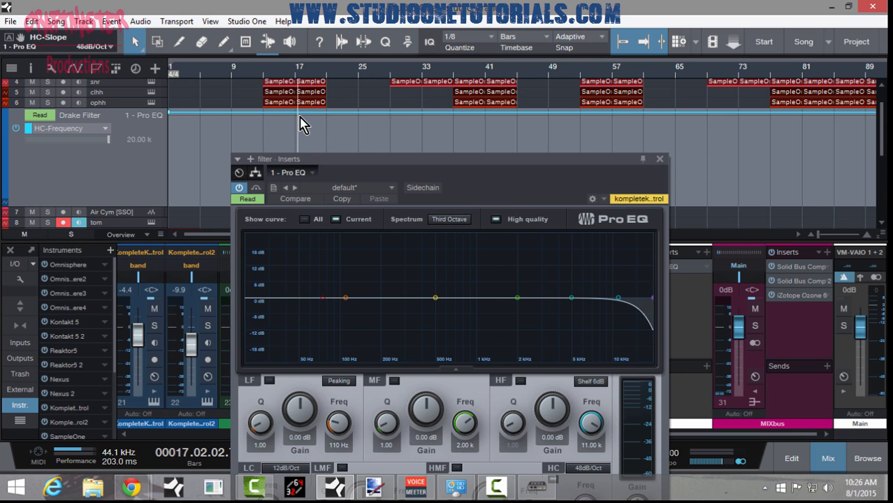
drag(367, 165, 437, 236)
drag(287, 68, 285, 116)
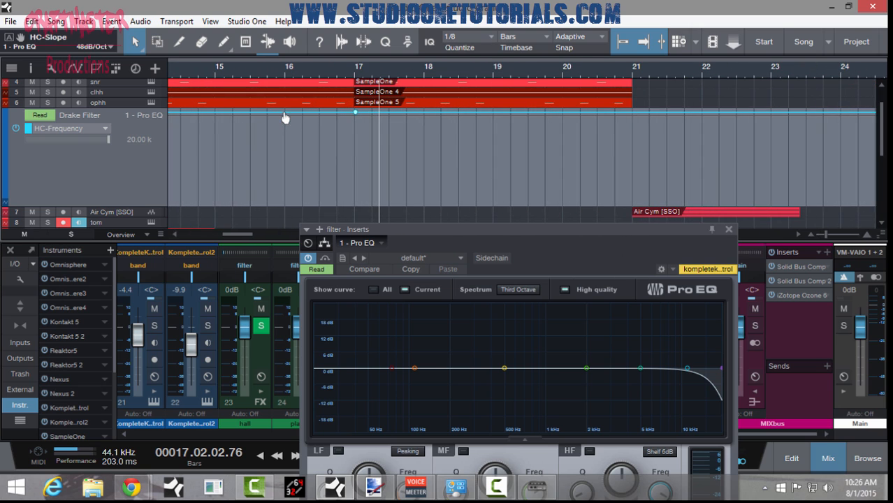
click(354, 115)
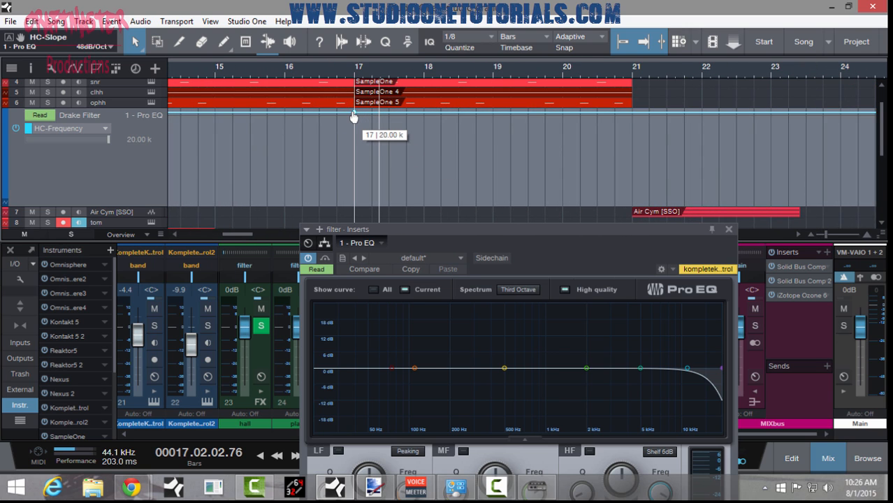
click(632, 114)
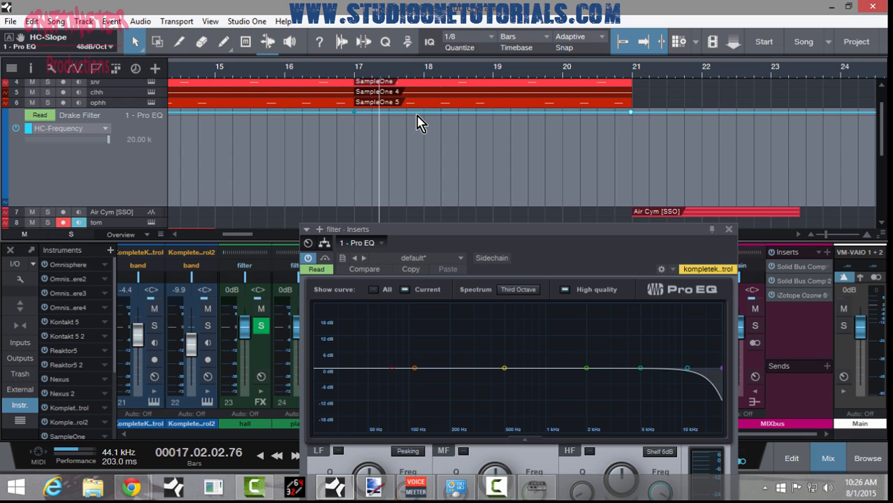
drag(428, 129, 357, 166)
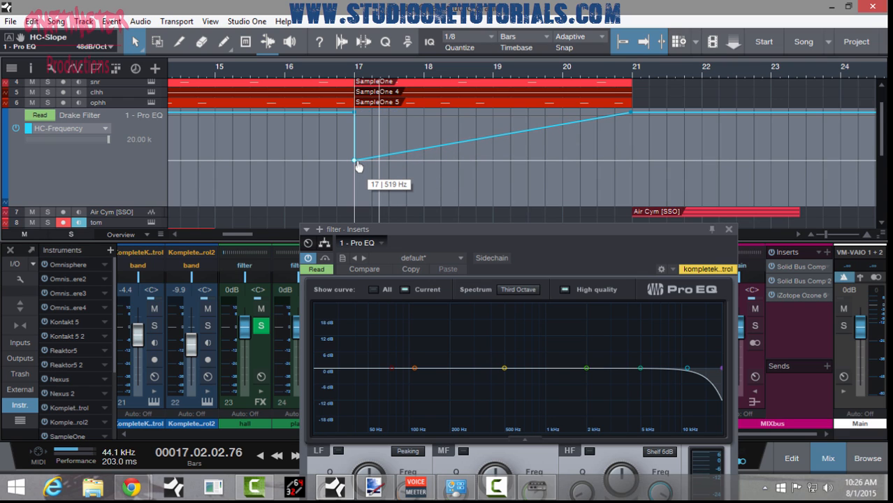
drag(357, 165, 355, 167)
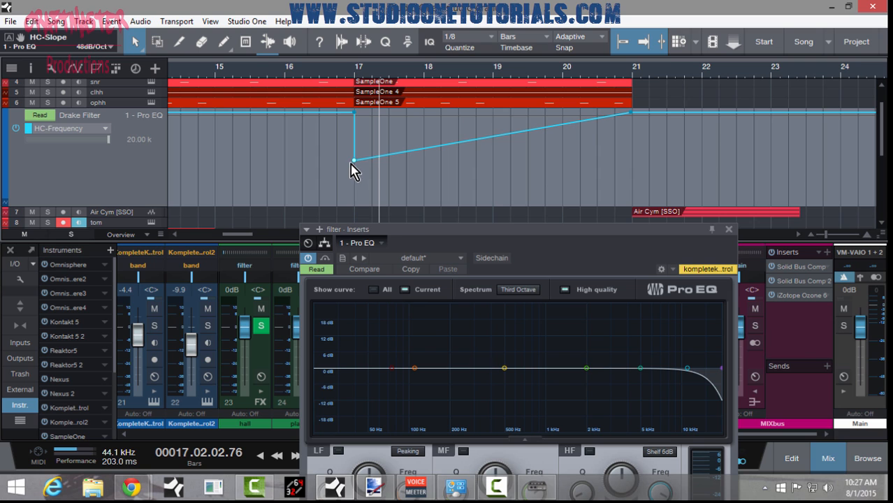
click(492, 136)
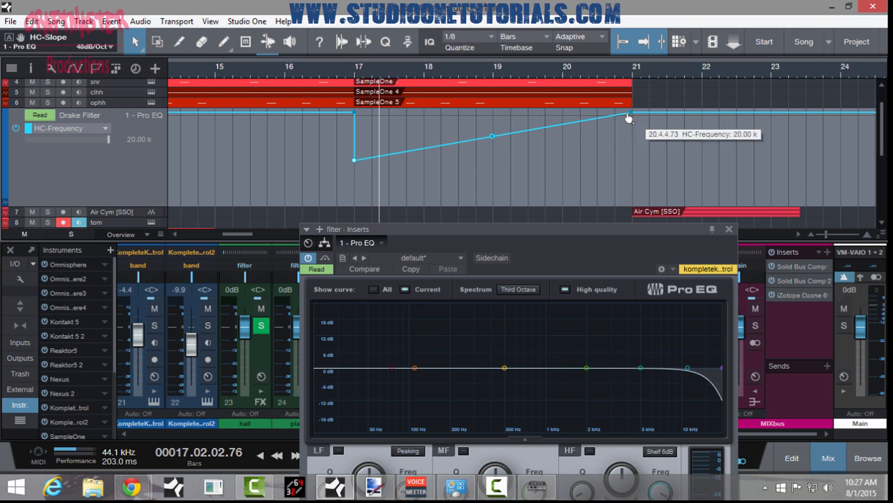
Step: Play back the rising filter sweep from just before bar 16 until past bar 21
drag(603, 229, 585, 193)
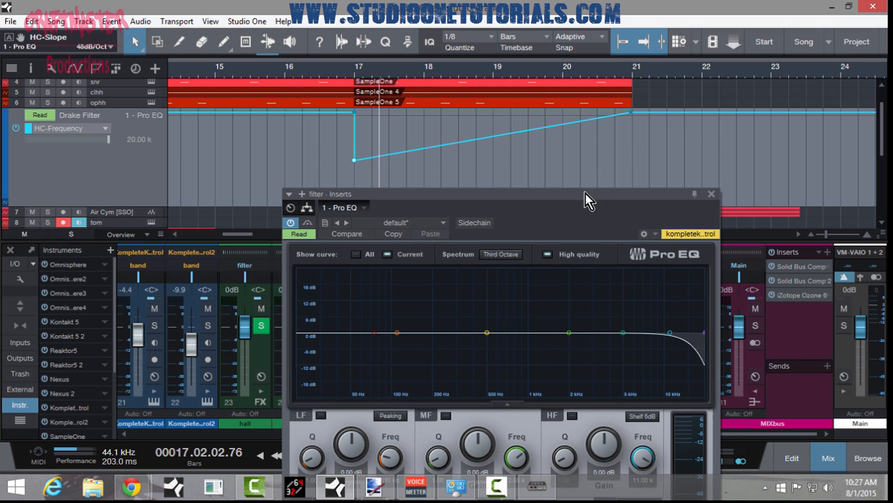
click(278, 68)
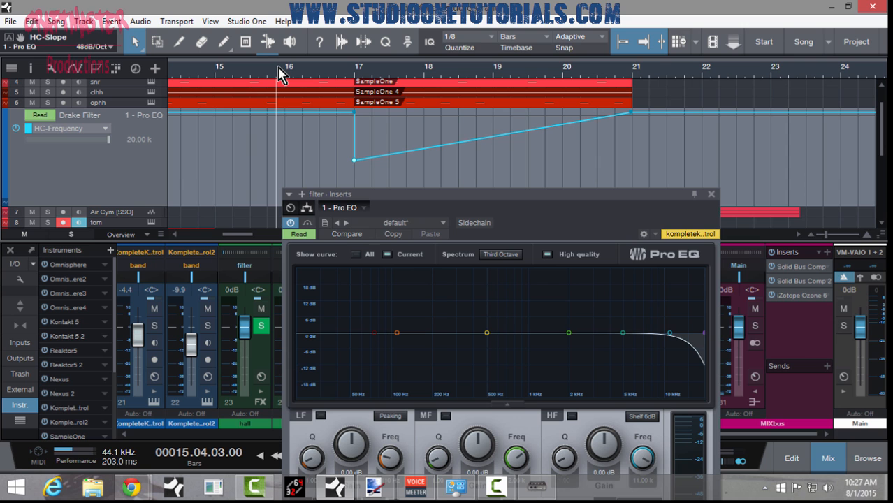
key(space)
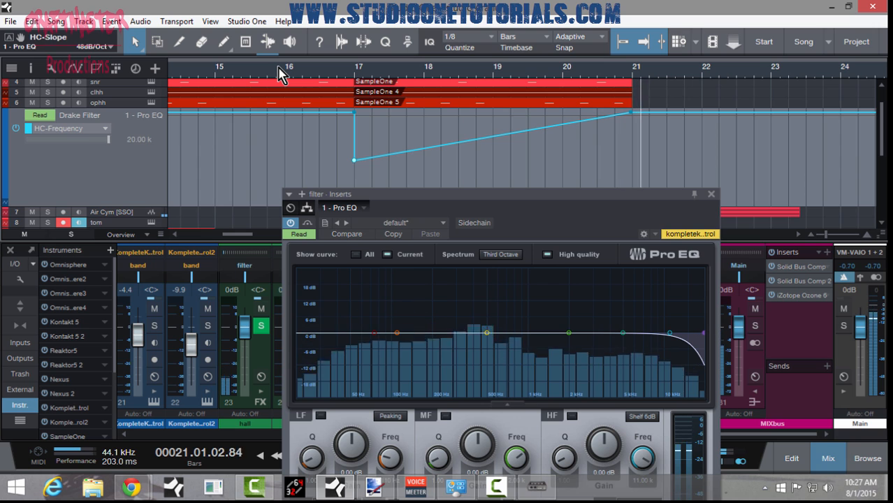
key(space)
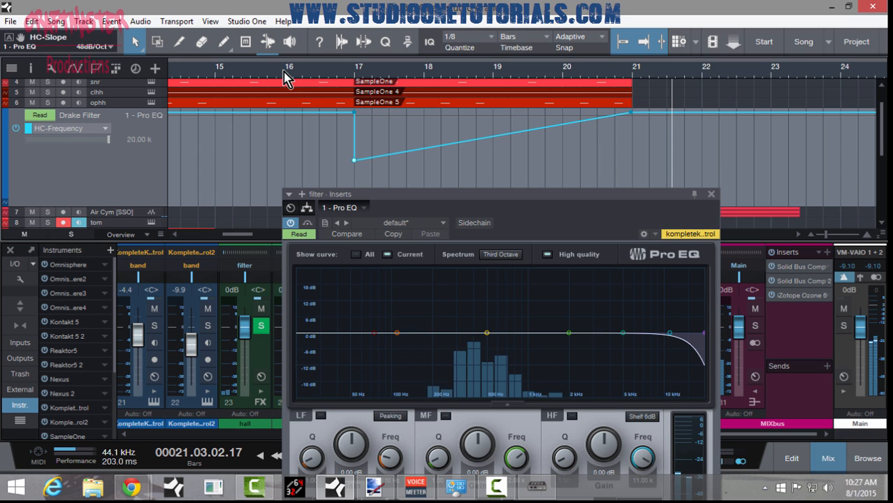
Step: Lower the bar 21 automation point to the level of the bar 17 point and play the section back from just before bar 17
drag(572, 198, 553, 287)
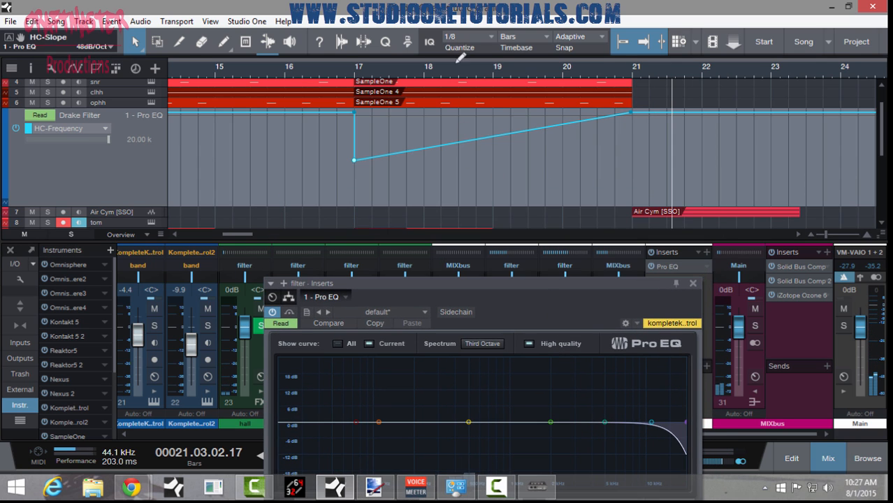
drag(455, 69, 471, 94)
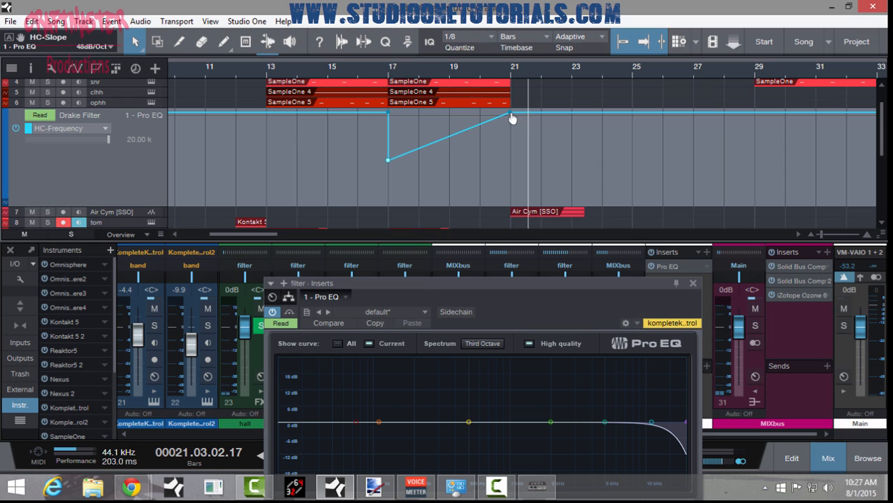
drag(512, 119, 511, 165)
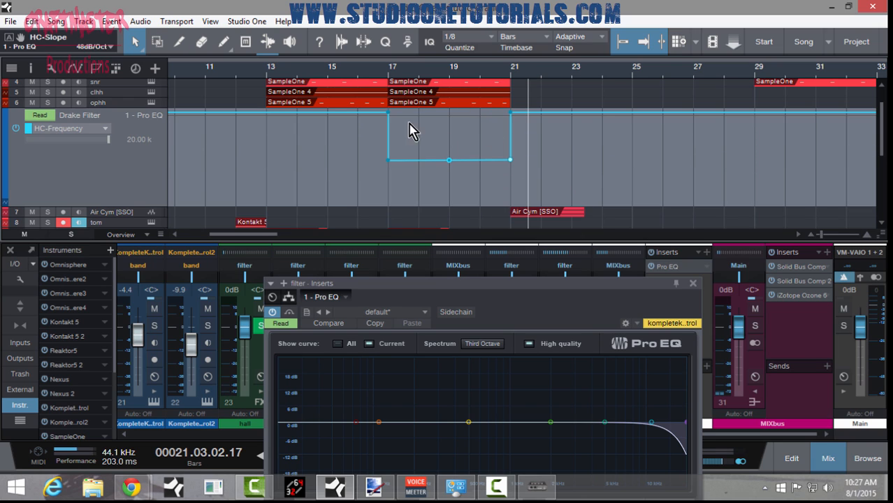
click(381, 73)
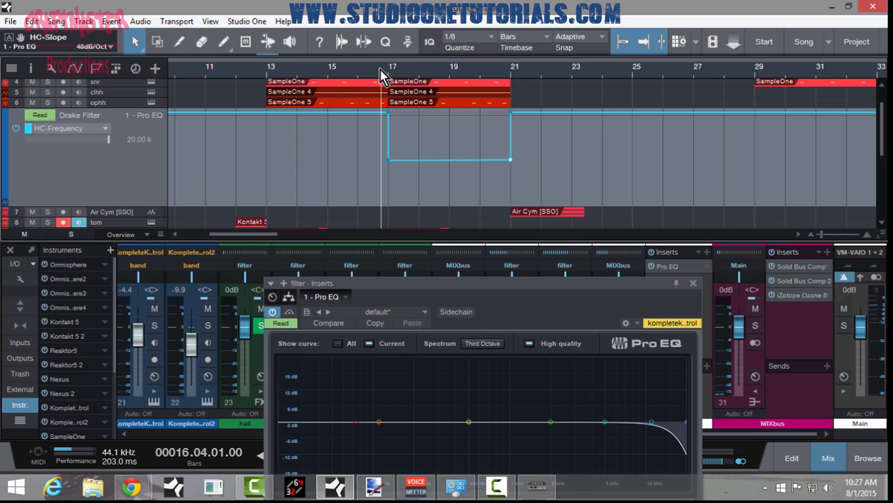
key(space)
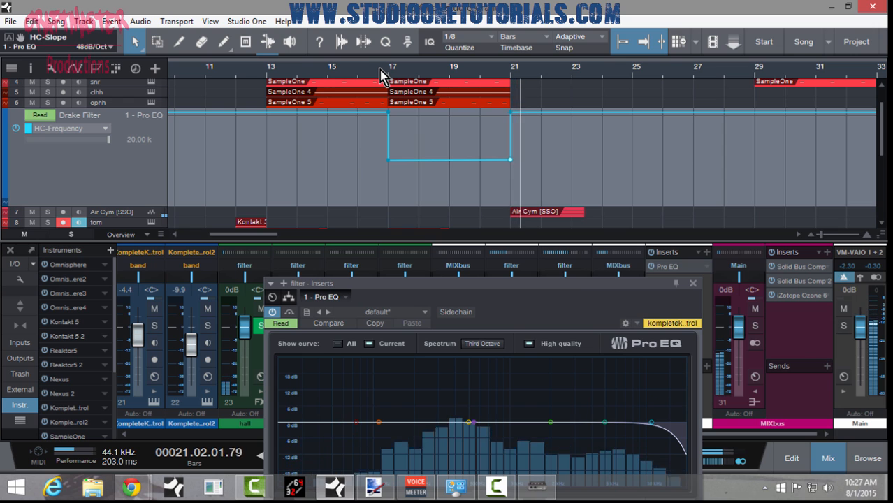
key(space)
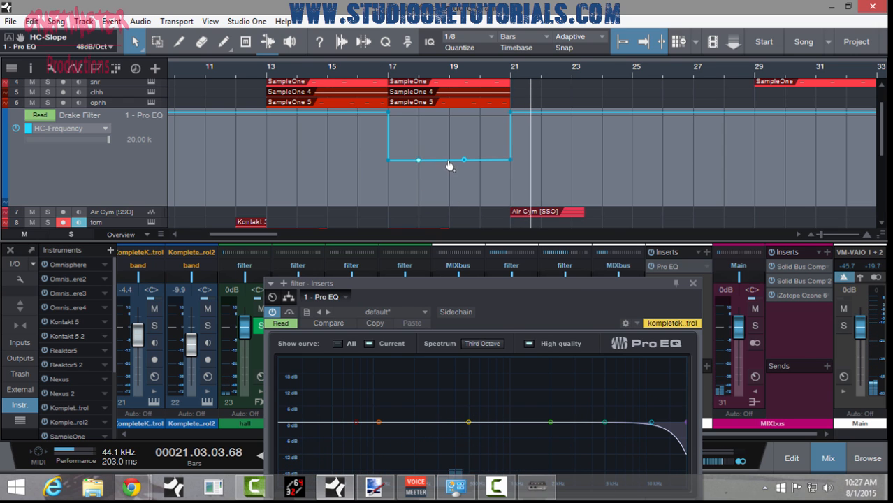
Step: Add HC-Frequency points at bars 18, 19 and 20, raise those at bars 18 and 20, and play back from bar 16
drag(420, 164, 419, 123)
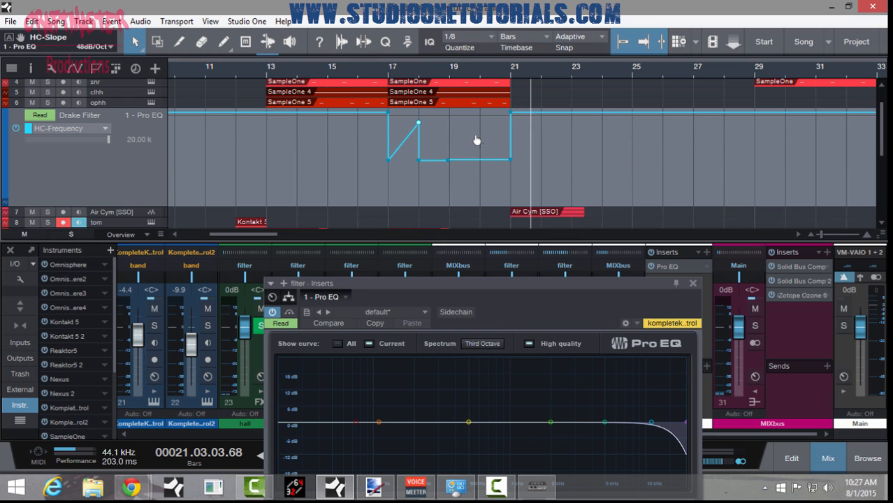
drag(478, 160, 480, 127)
click(354, 73)
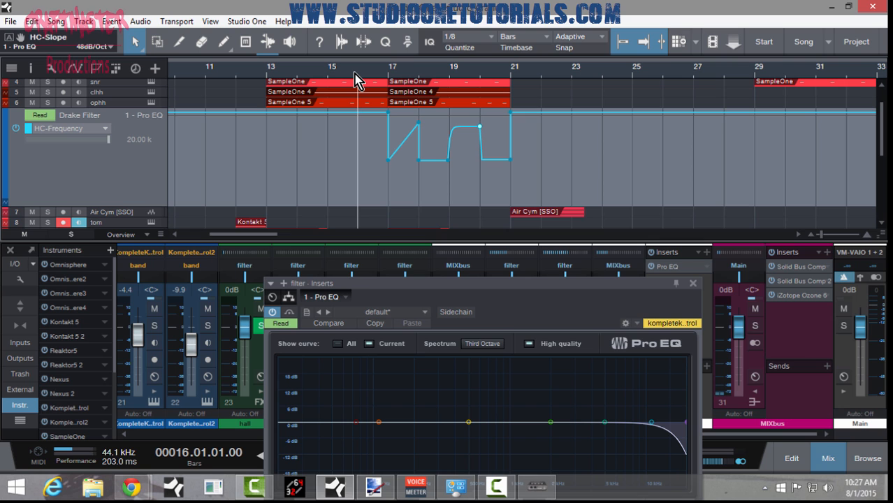
key(space)
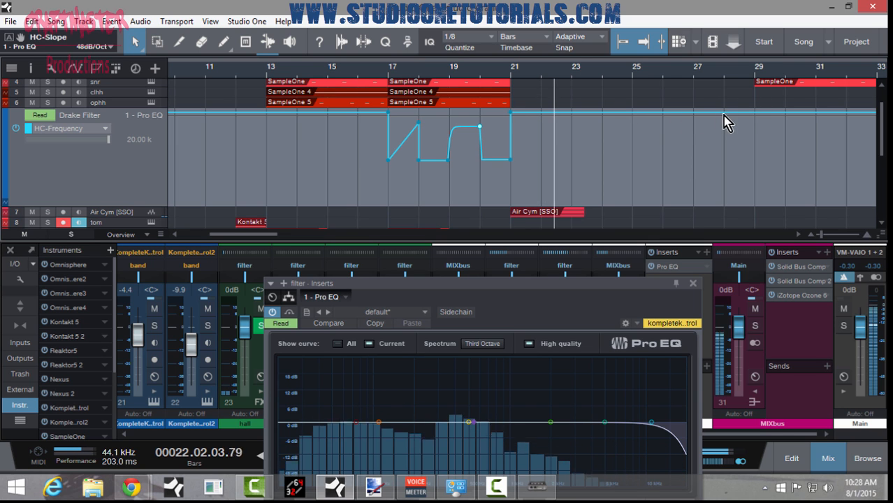
Step: Draw an HC-Frequency sweep falling from bar 21 to bar 29, returning to 16.00 k, plus a short dip after about bar 31
mouse_move(753, 114)
mouse_down()
mouse_move(760, 205)
mouse_move(755, 121)
mouse_up()
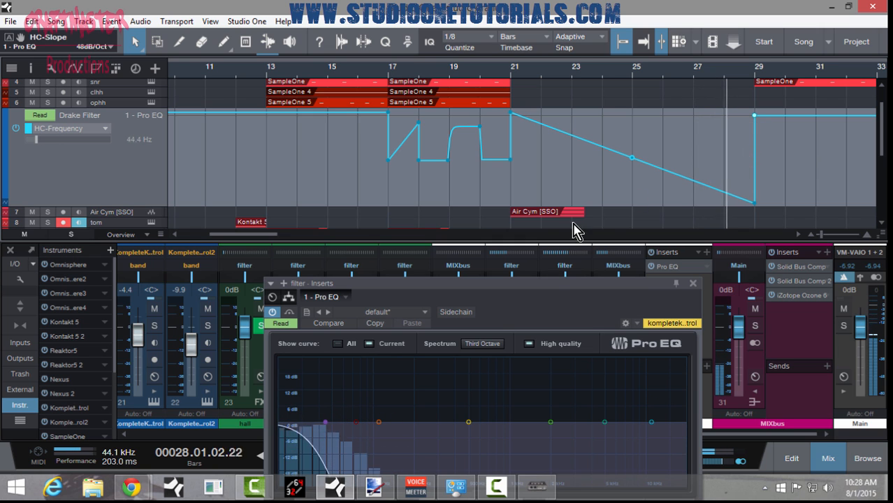
drag(552, 283, 545, 183)
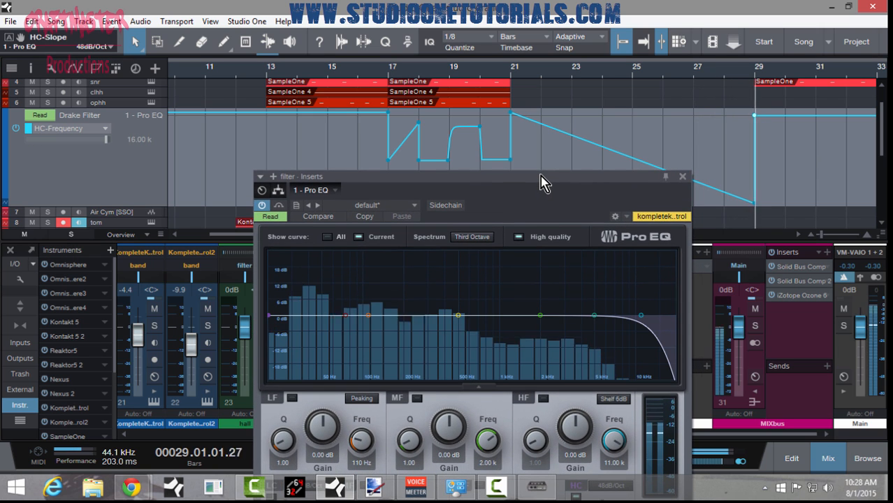
click(813, 116)
drag(830, 116, 830, 169)
click(855, 169)
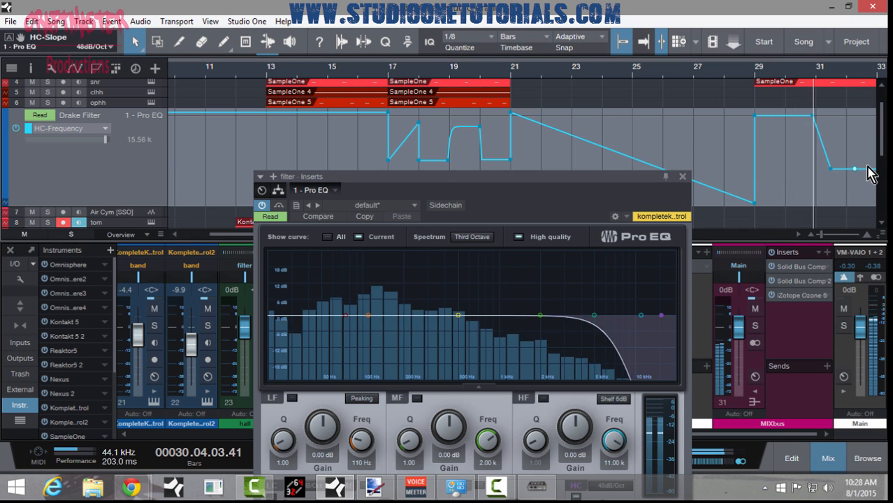
click(856, 112)
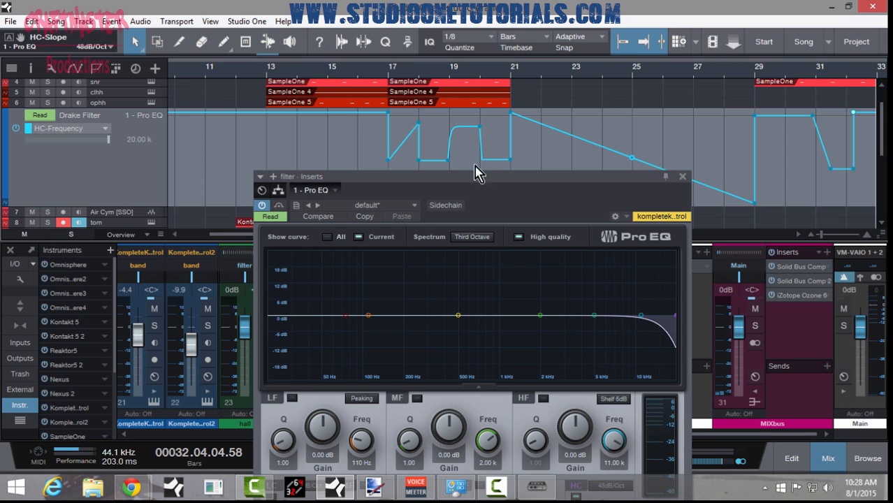
Step: Close the Pro EQ window and delete all the HC-Frequency automation points from bar 17 onward on the Drake Filter track
drag(496, 184, 396, 91)
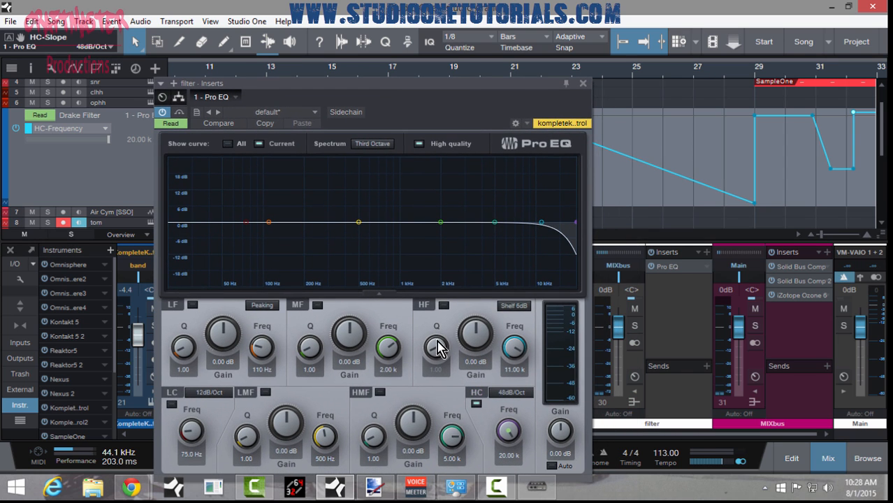
click(585, 85)
drag(435, 79, 433, 46)
drag(559, 177, 231, 162)
key(Delete)
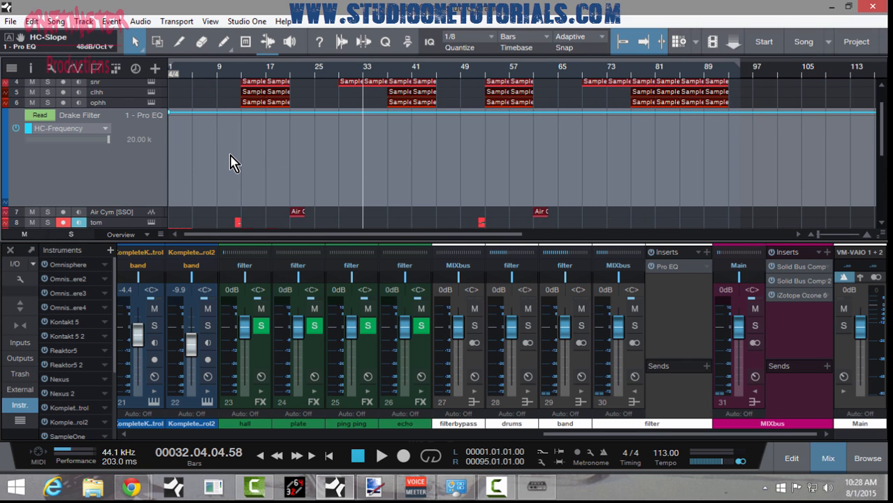